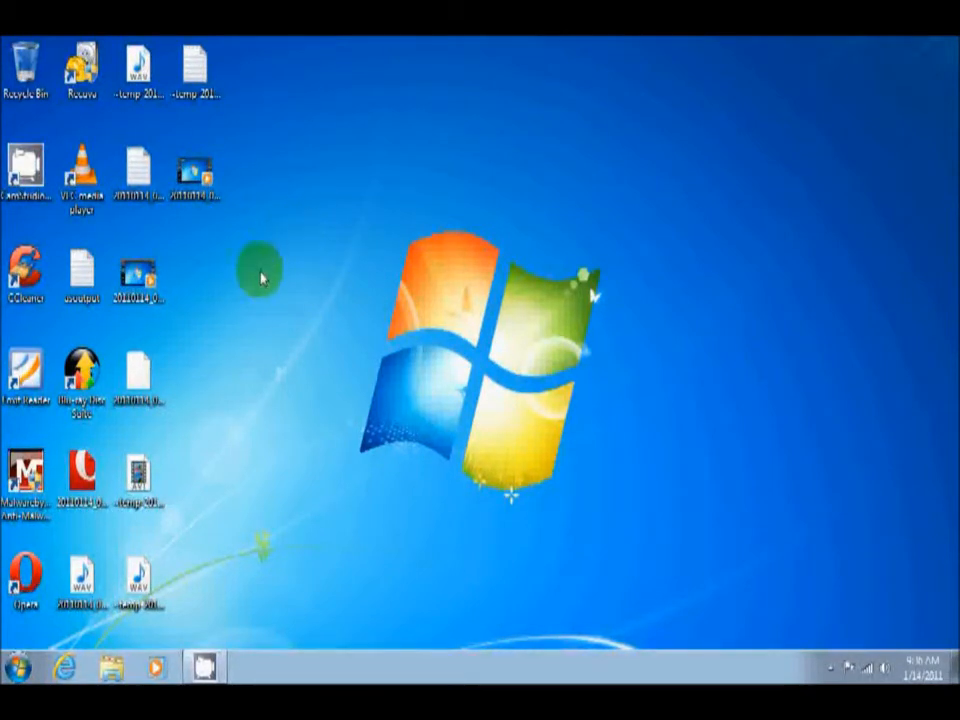
Open the Control Panel and display all its items as large icons.
{"action": "left_click", "coordinate": [20, 668]}
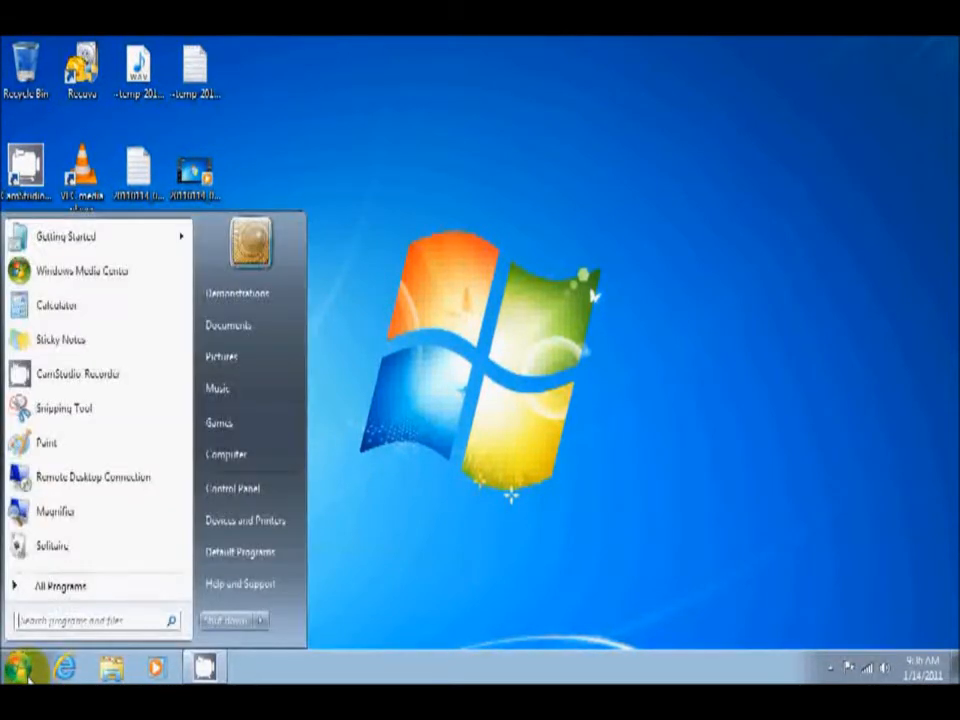
{"action": "left_click", "coordinate": [232, 490]}
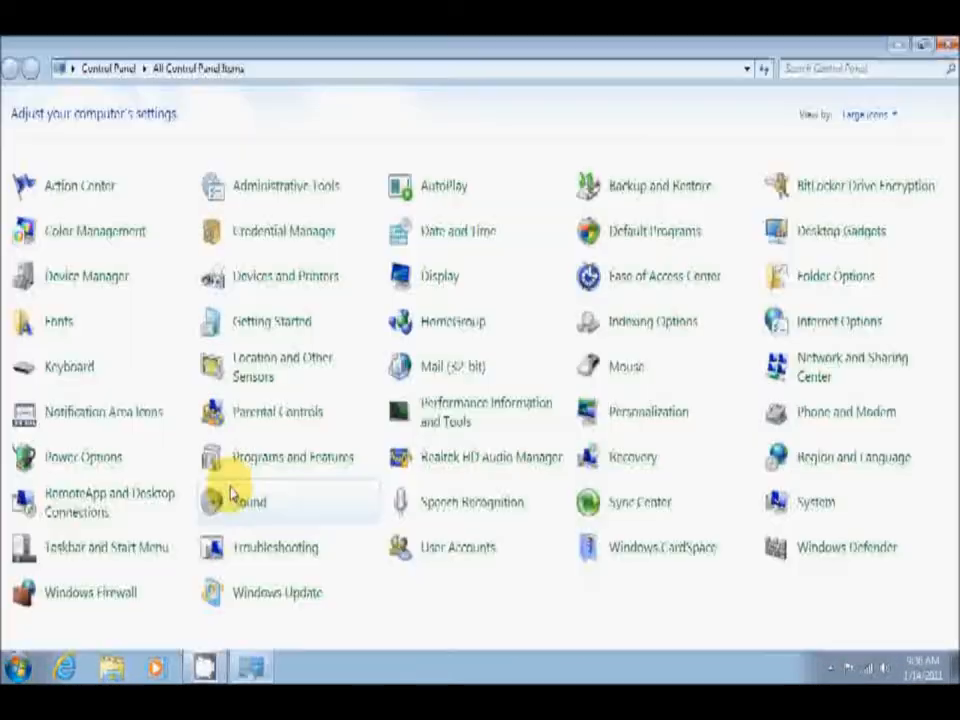
{"action": "left_click", "coordinate": [876, 118]}
{"action": "left_click", "coordinate": [878, 139]}
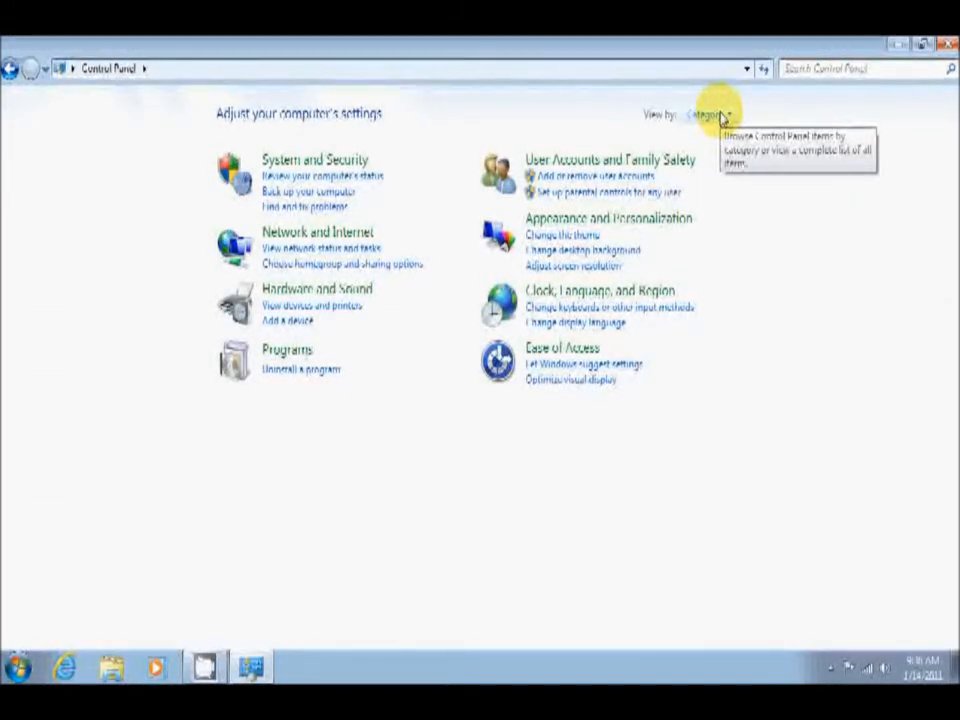
{"action": "left_click", "coordinate": [718, 116]}
{"action": "left_click", "coordinate": [728, 166]}
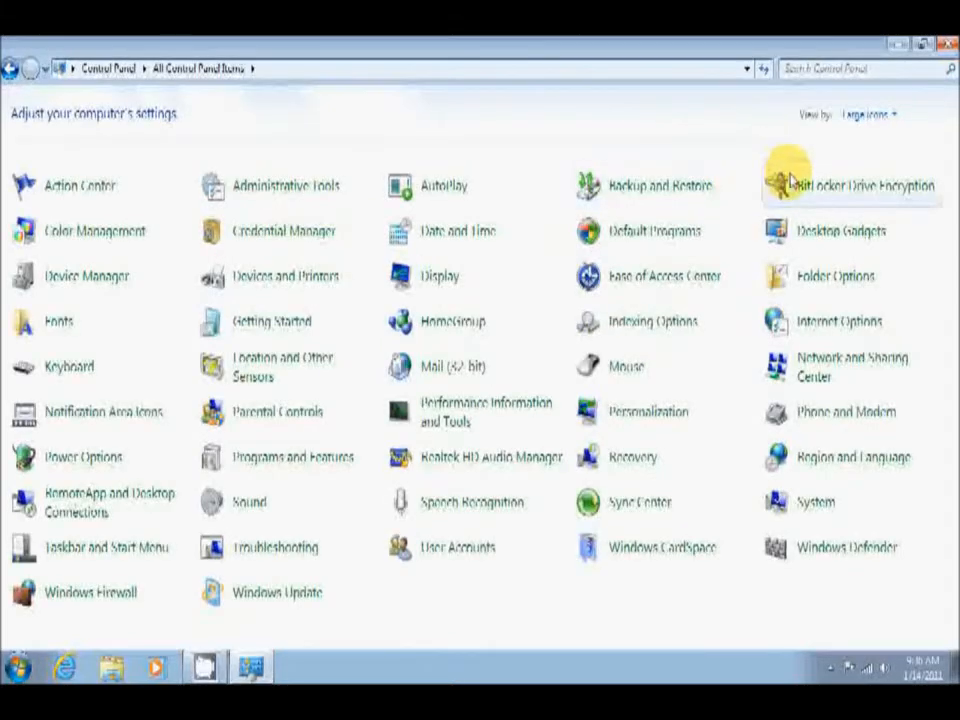
Open Disk Management from the Storage section of Computer Management in the Administrative Tools.
{"action": "left_click", "coordinate": [287, 188]}
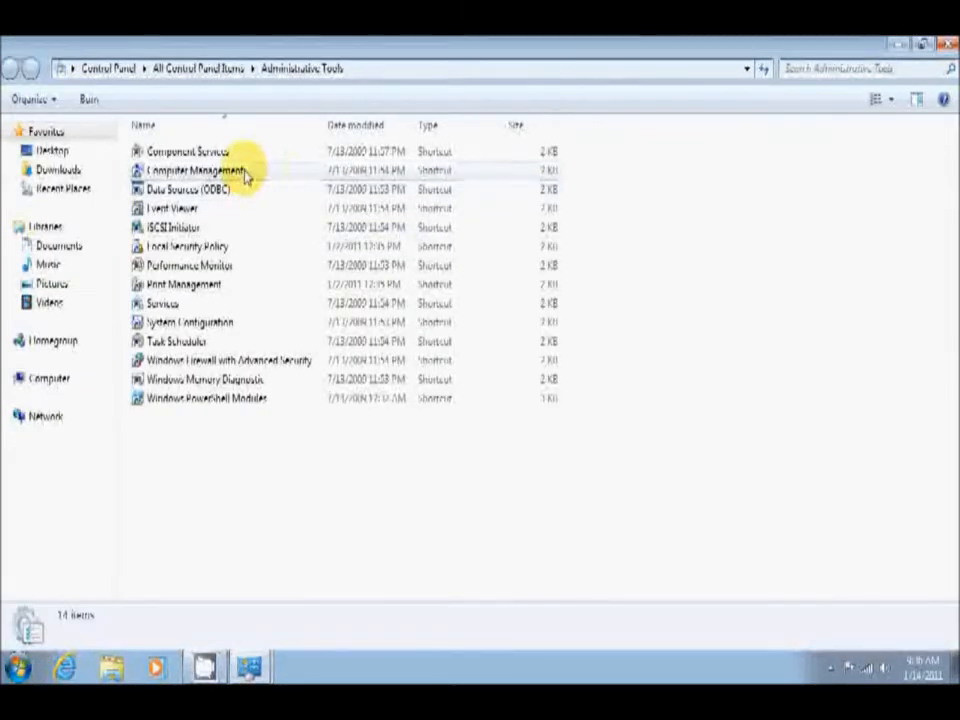
{"action": "double_click", "coordinate": [242, 171]}
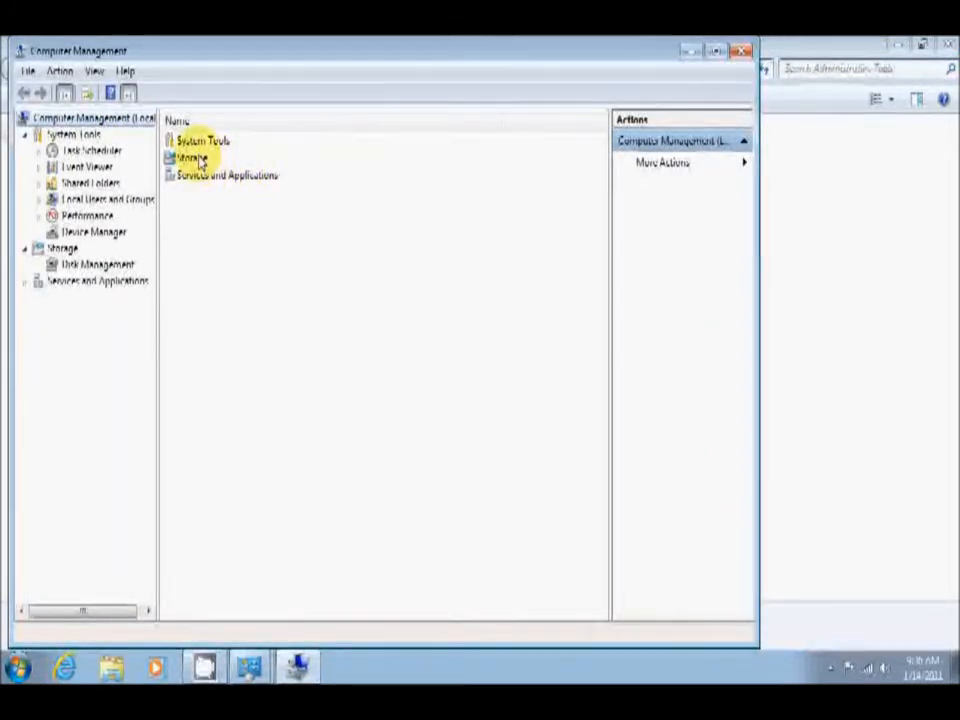
{"action": "double_click", "coordinate": [193, 157]}
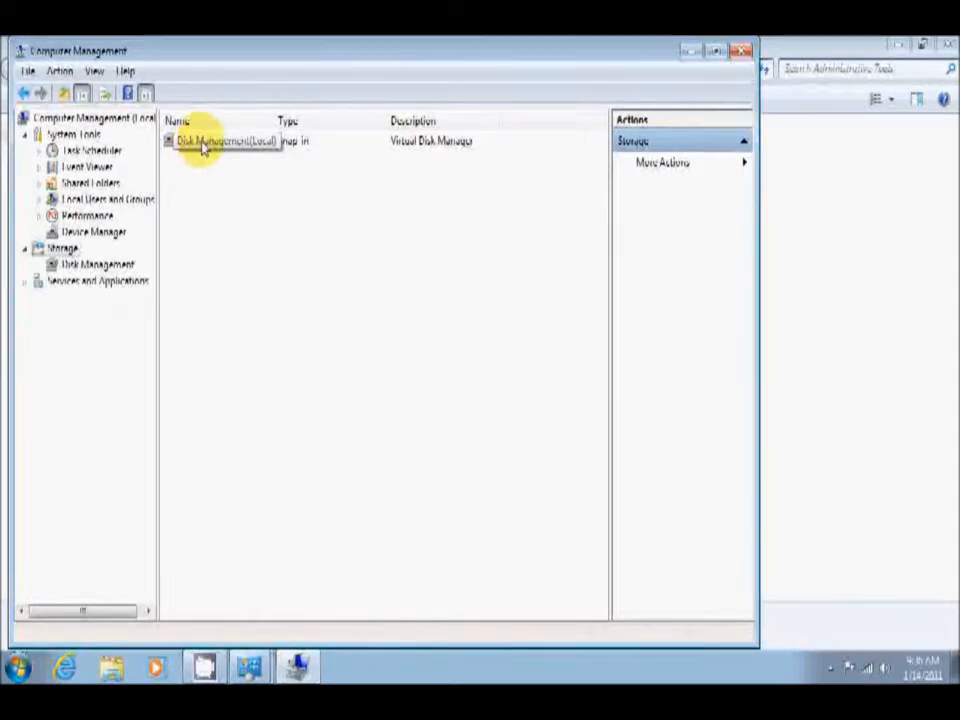
{"action": "double_click", "coordinate": [203, 146]}
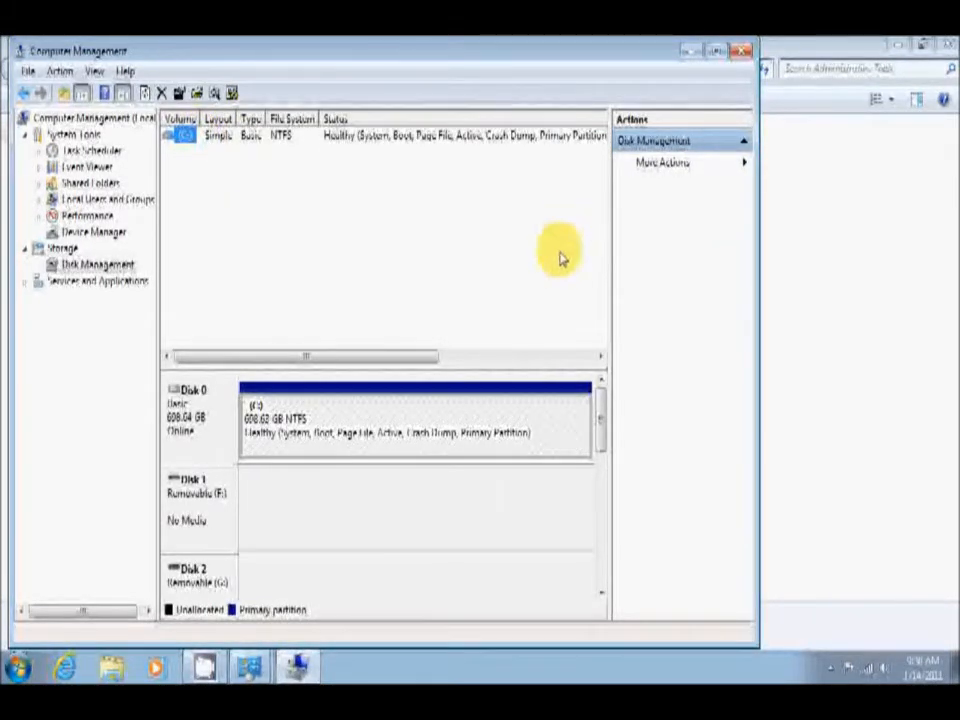
Shrink the C: volume on Disk 0 by 250000 MB.
{"action": "left_click", "coordinate": [527, 432]}
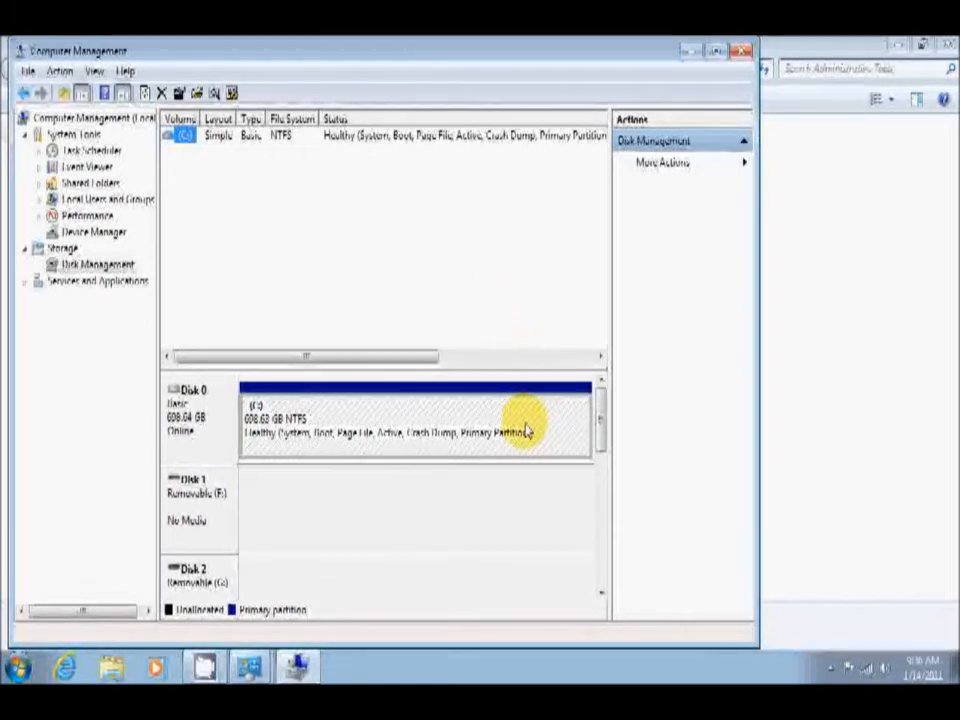
{"action": "left_click", "coordinate": [185, 412]}
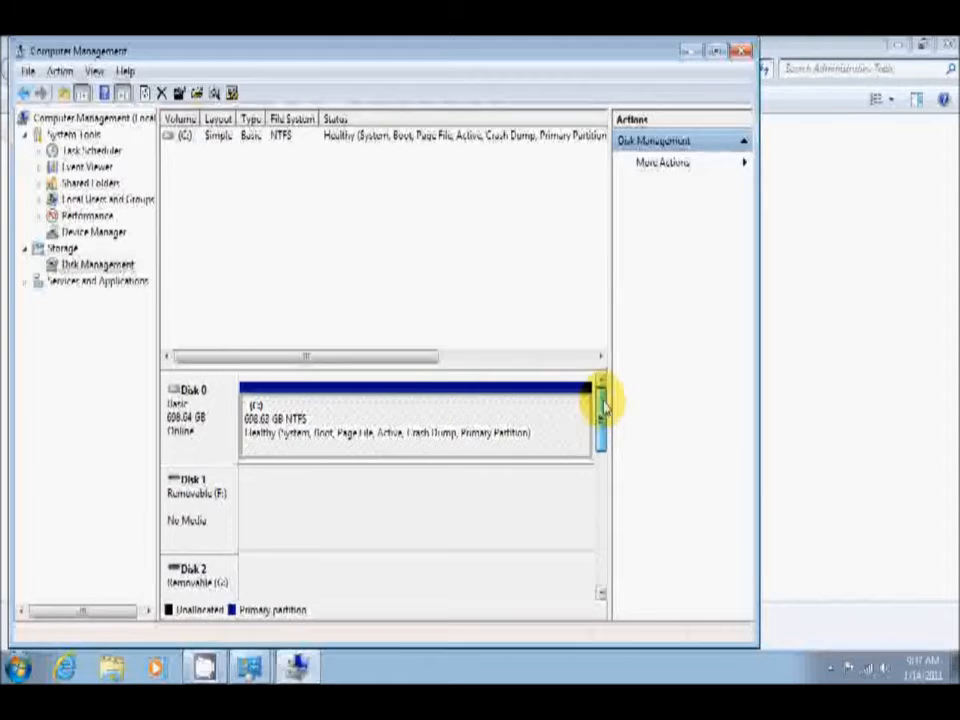
{"action": "right_click", "coordinate": [490, 410]}
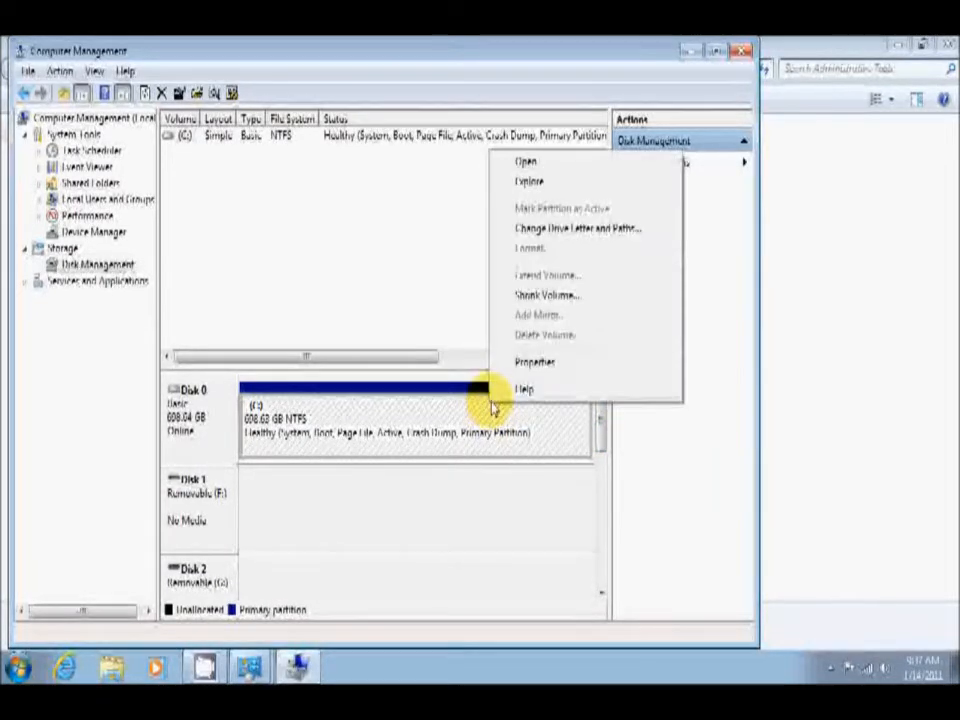
{"action": "left_click", "coordinate": [557, 302]}
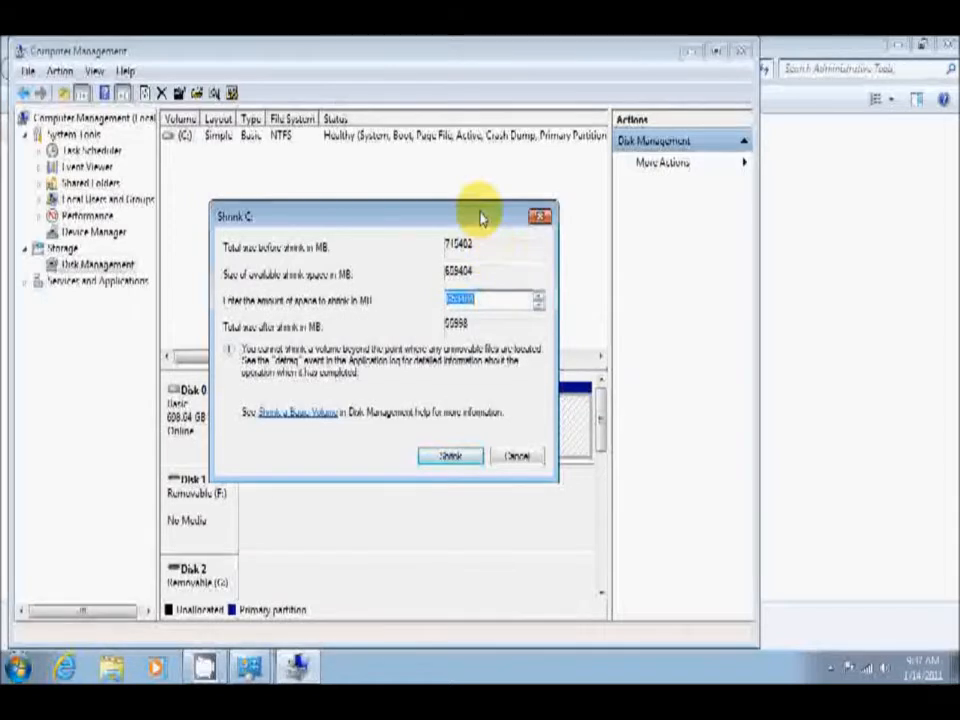
{"action": "left_click_drag", "start_coordinate": [480, 218], "coordinate": [487, 211]}
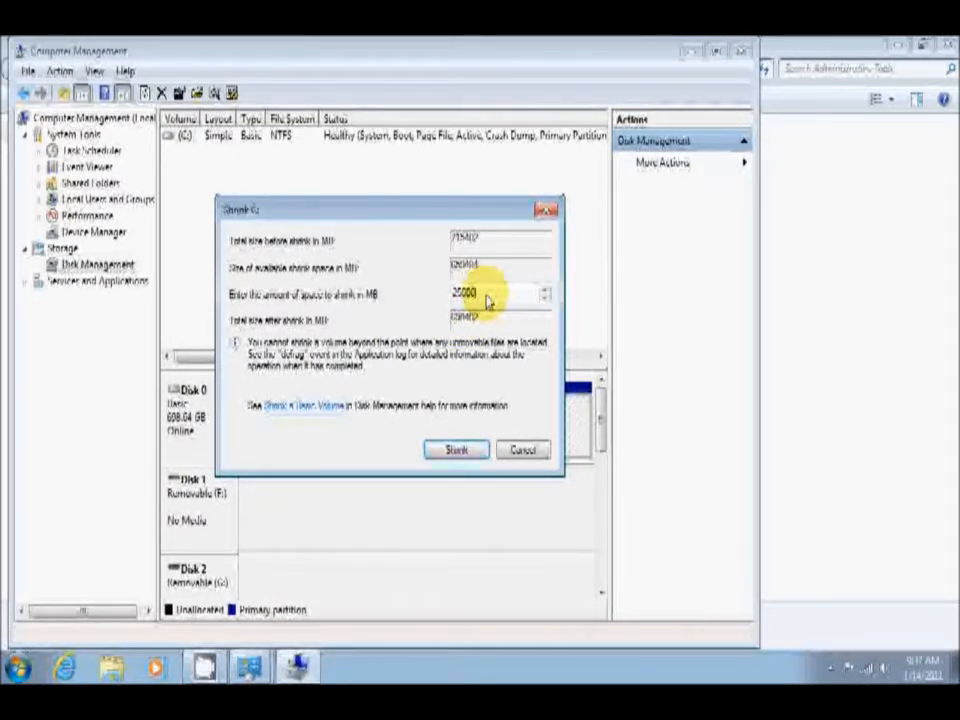
{"action": "type", "text": "0"}
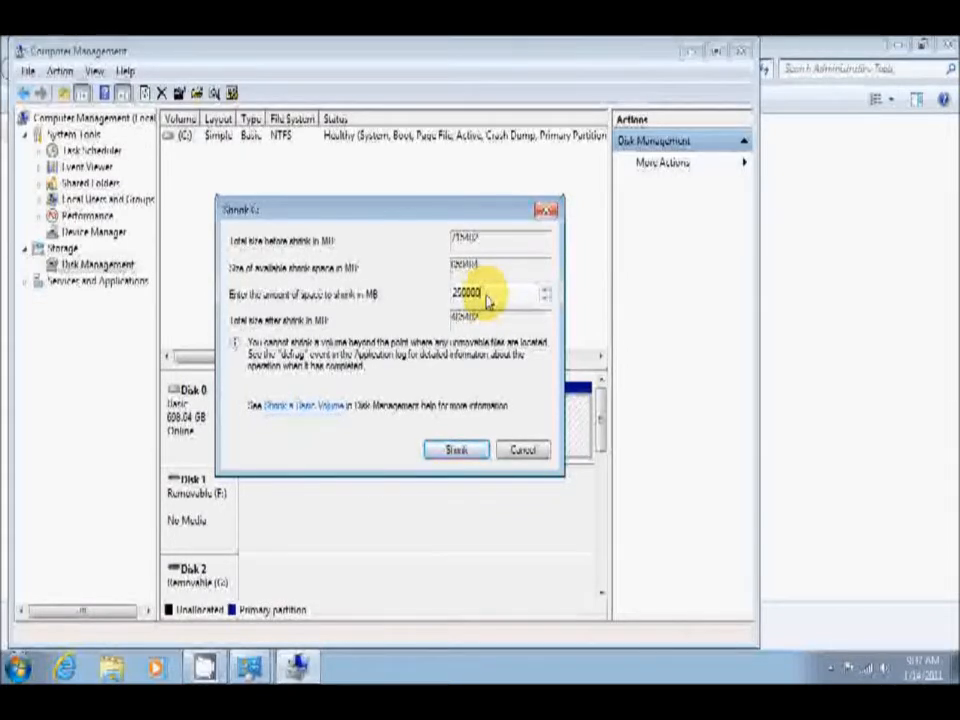
{"action": "left_click", "coordinate": [486, 450]}
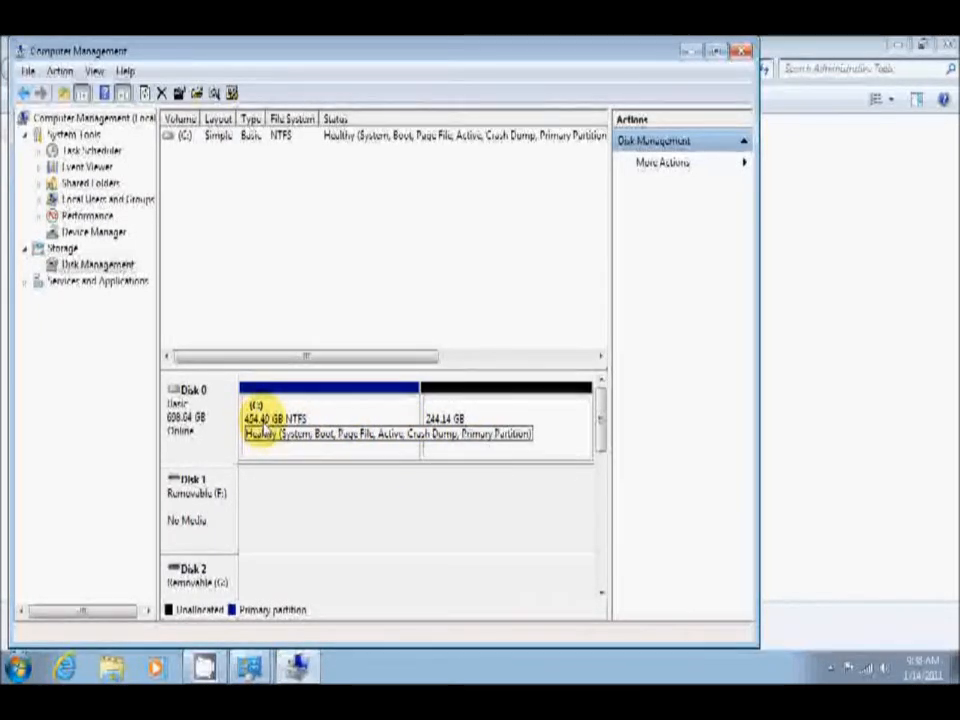
Start a new simple volume in Disk 0's unallocated space, using the full 250000 MB as its size.
{"action": "right_click", "coordinate": [471, 424]}
{"action": "left_click", "coordinate": [491, 431]}
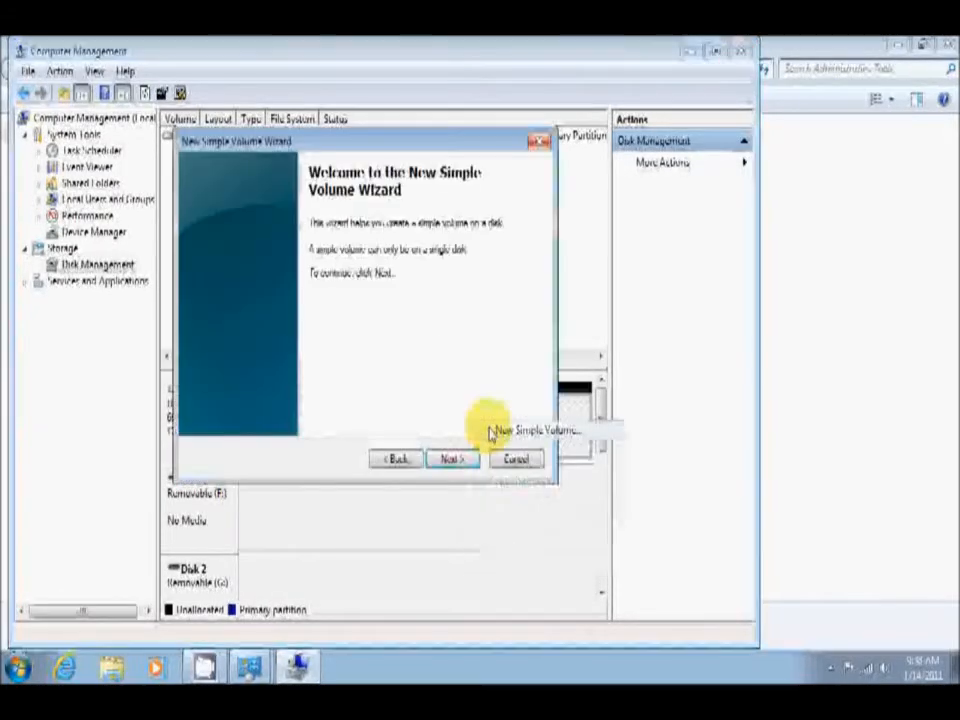
{"action": "left_click", "coordinate": [458, 460]}
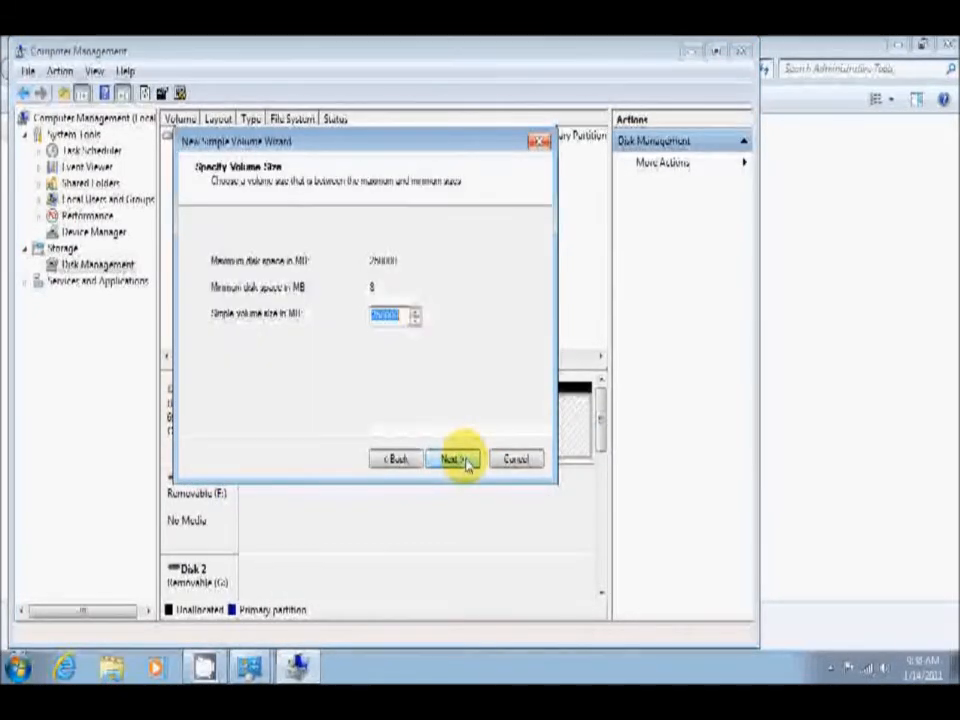
{"action": "left_click", "coordinate": [458, 460]}
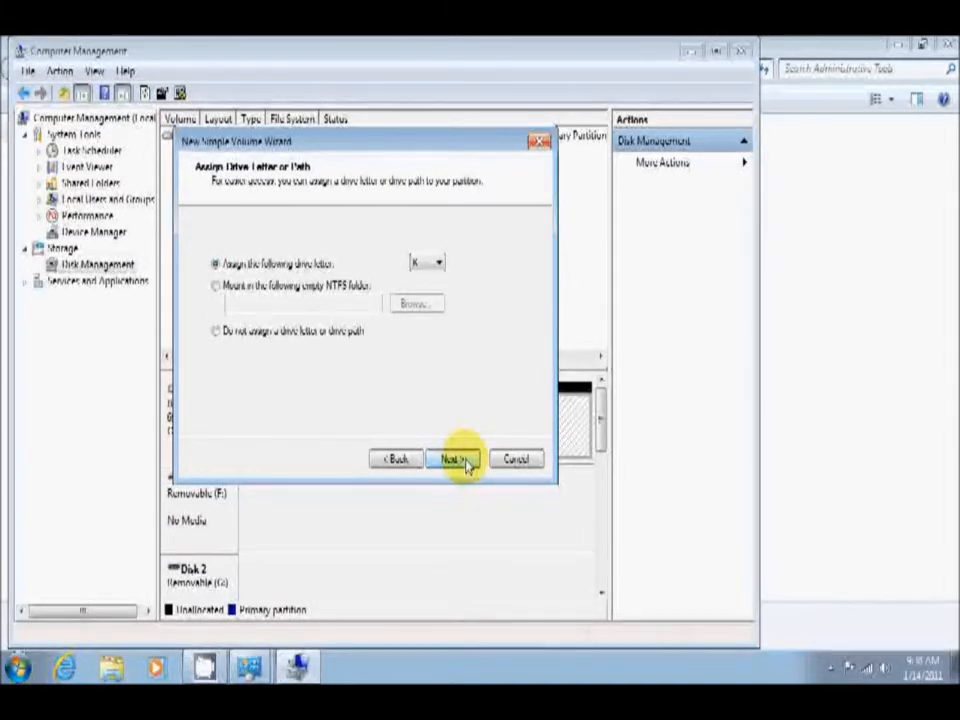
Assign drive letter K and create the volume with an NTFS quick format, default allocation unit size and the label New Volume.
{"action": "left_click", "coordinate": [437, 263]}
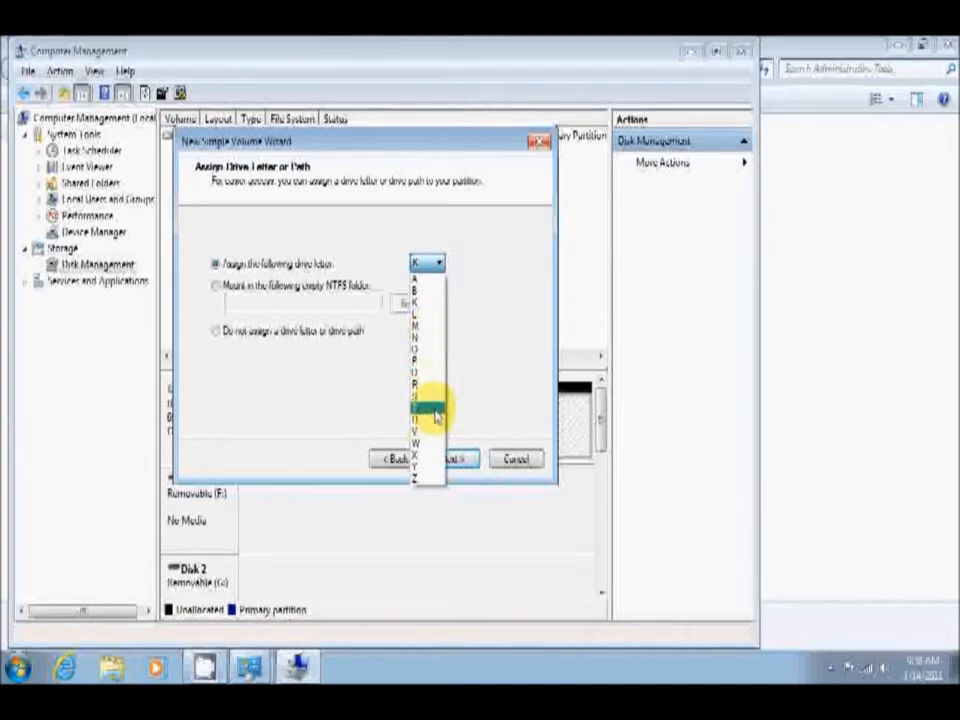
{"action": "left_click", "coordinate": [497, 250]}
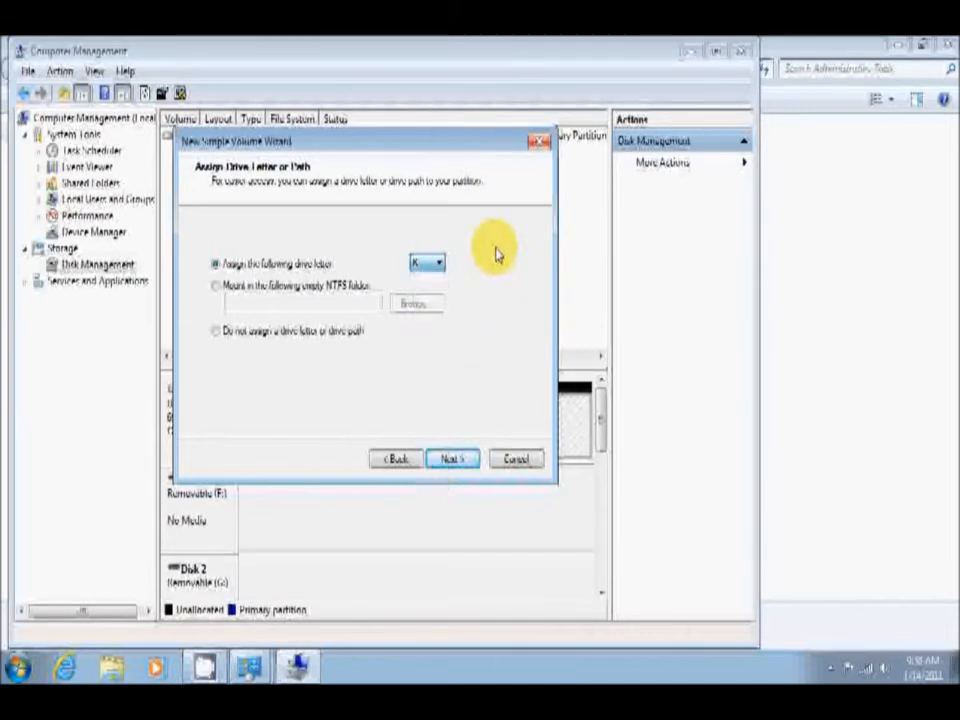
{"action": "left_click", "coordinate": [450, 459]}
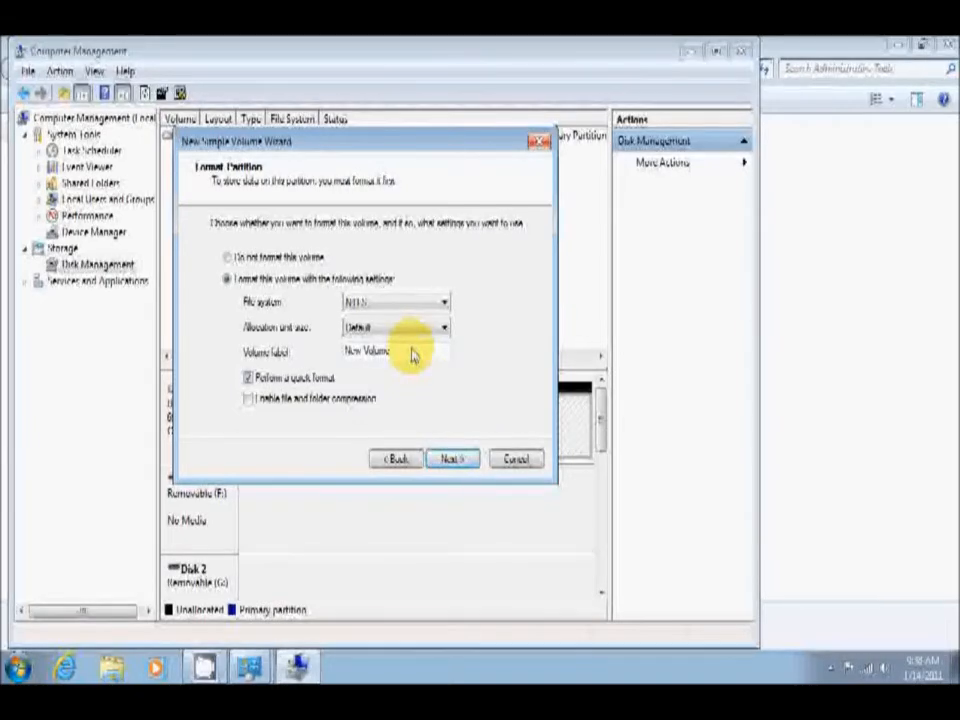
{"action": "left_click", "coordinate": [456, 459]}
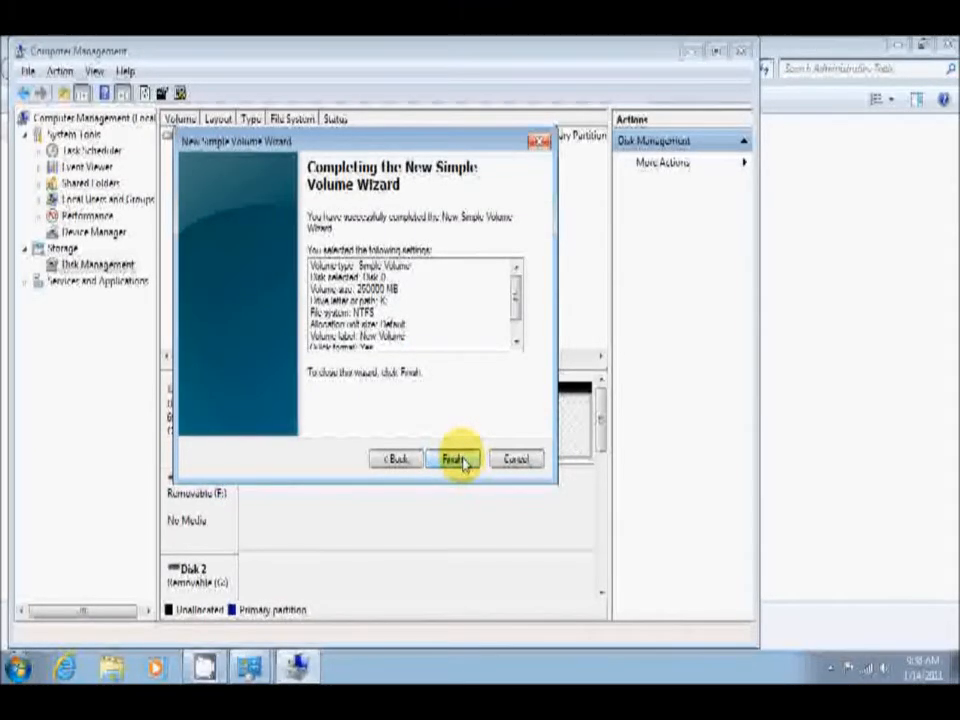
{"action": "left_click", "coordinate": [456, 459]}
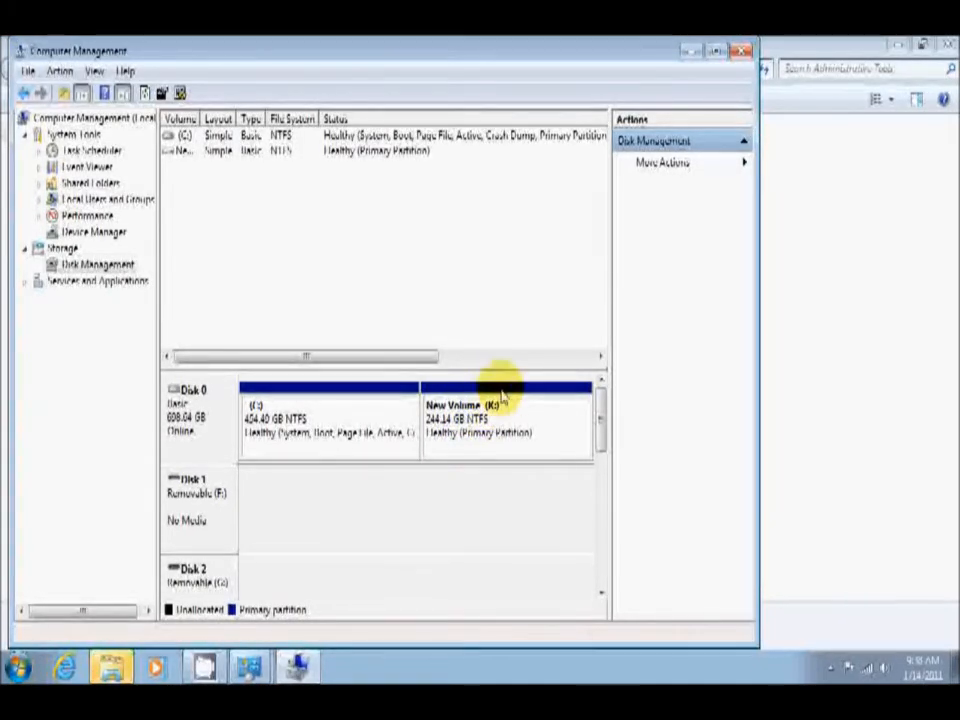
Close Computer Management and the open Control Panel windows.
{"action": "left_click", "coordinate": [741, 49]}
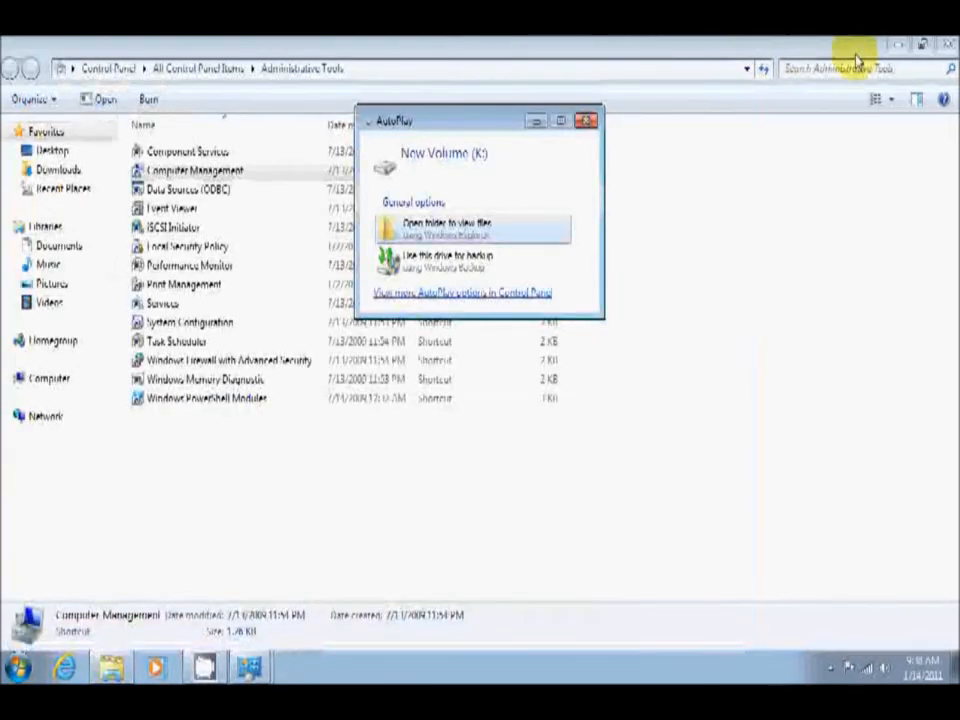
{"action": "left_click", "coordinate": [946, 46]}
{"action": "left_click", "coordinate": [946, 46]}
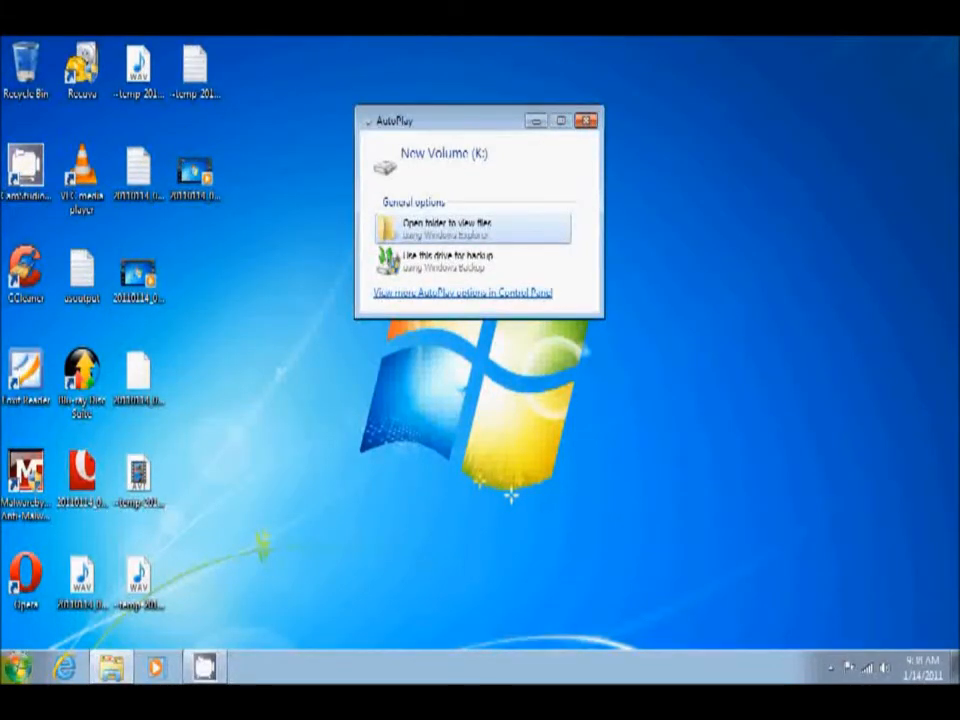
Open the Computer window and examine the size and free space of New Volume (K:).
{"action": "left_click", "coordinate": [18, 666]}
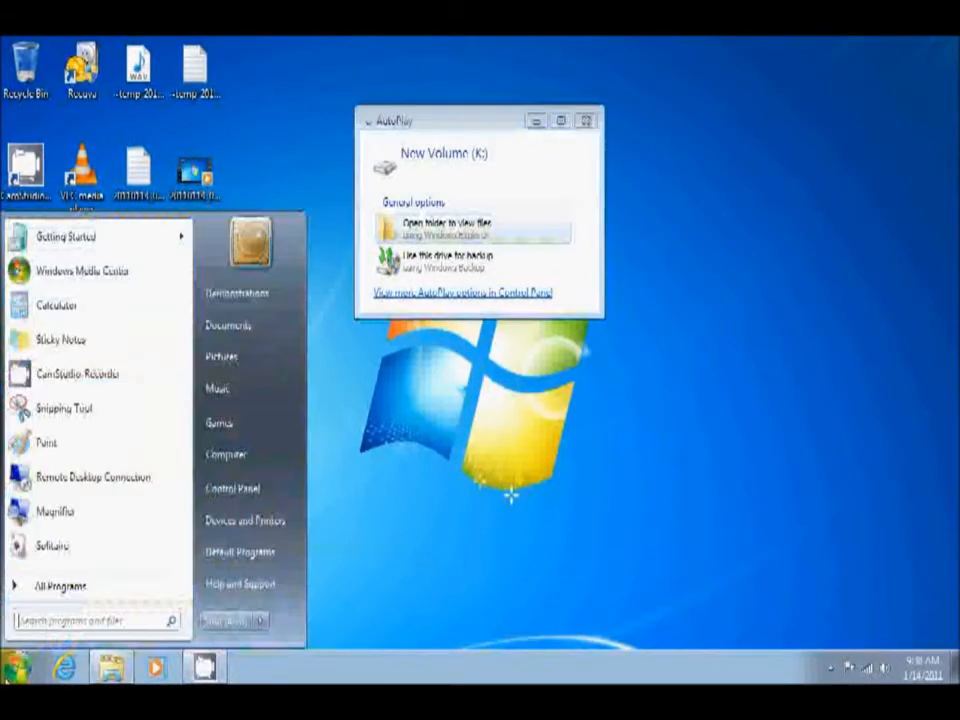
{"action": "left_click", "coordinate": [231, 459]}
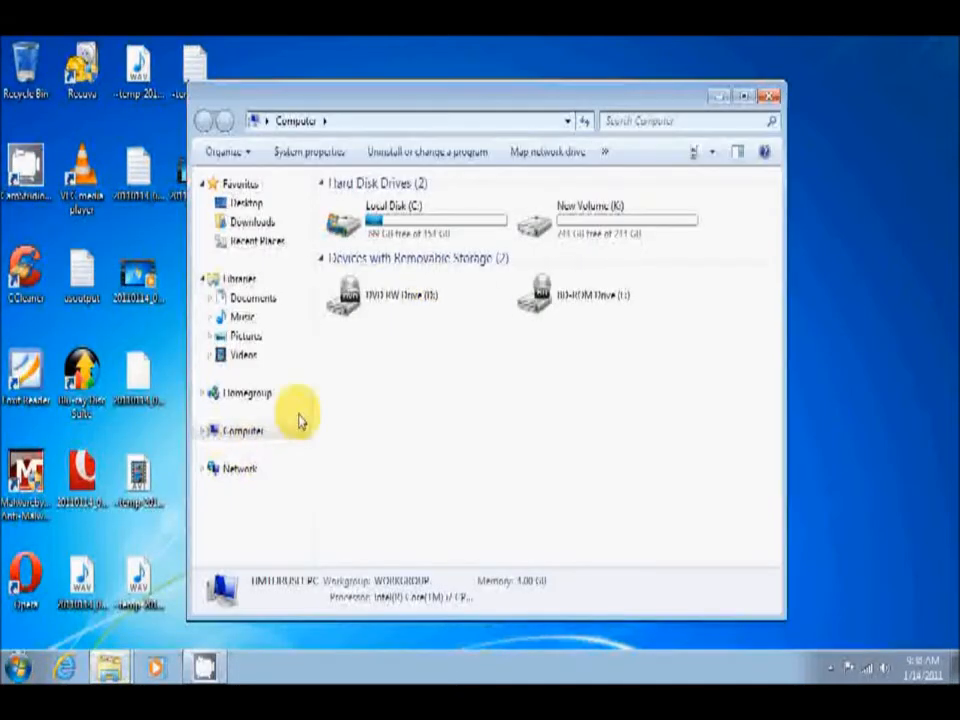
{"action": "left_click_drag", "start_coordinate": [489, 99], "coordinate": [491, 262]}
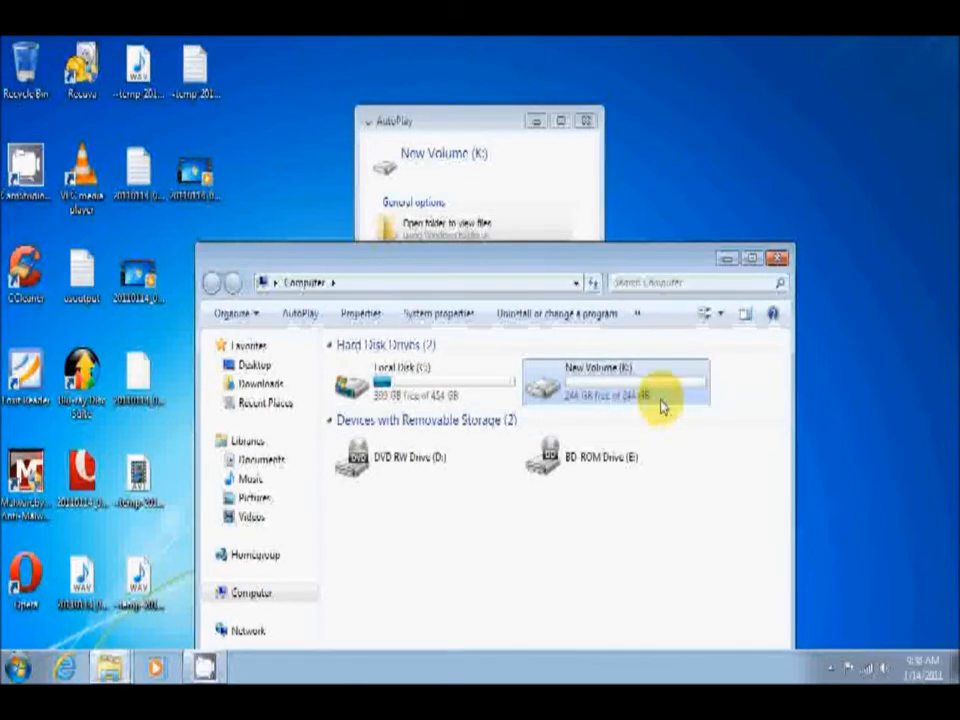
{"action": "mouse_move", "coordinate": [657, 404]}
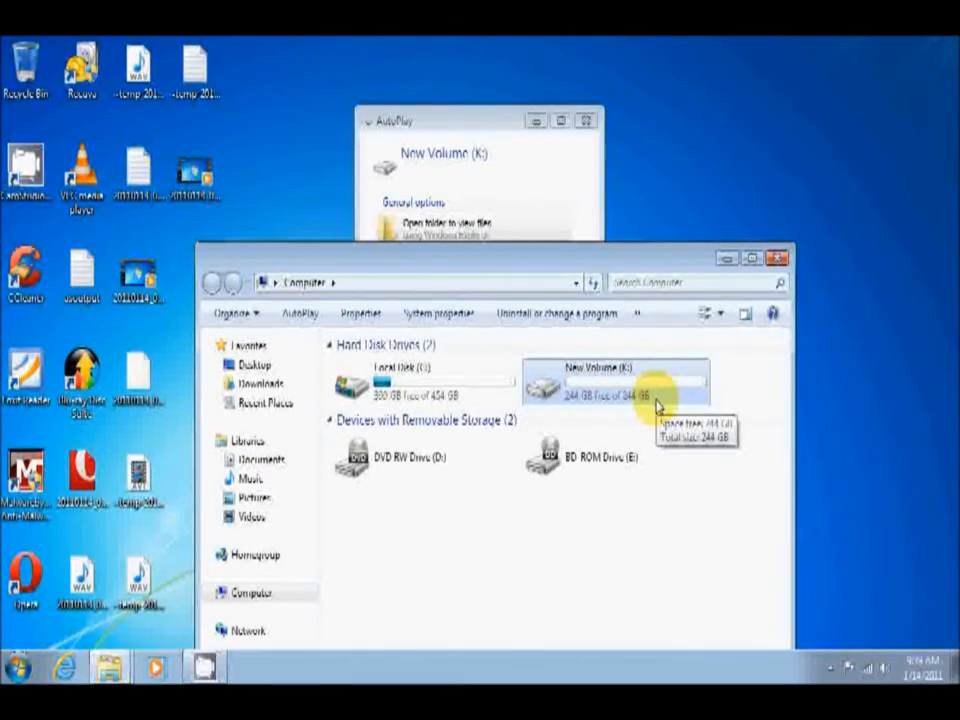
Close the AutoPlay prompt for New Volume (K:) and move the Computer window higher on the desktop.
{"action": "left_click", "coordinate": [551, 154]}
{"action": "left_click", "coordinate": [585, 120]}
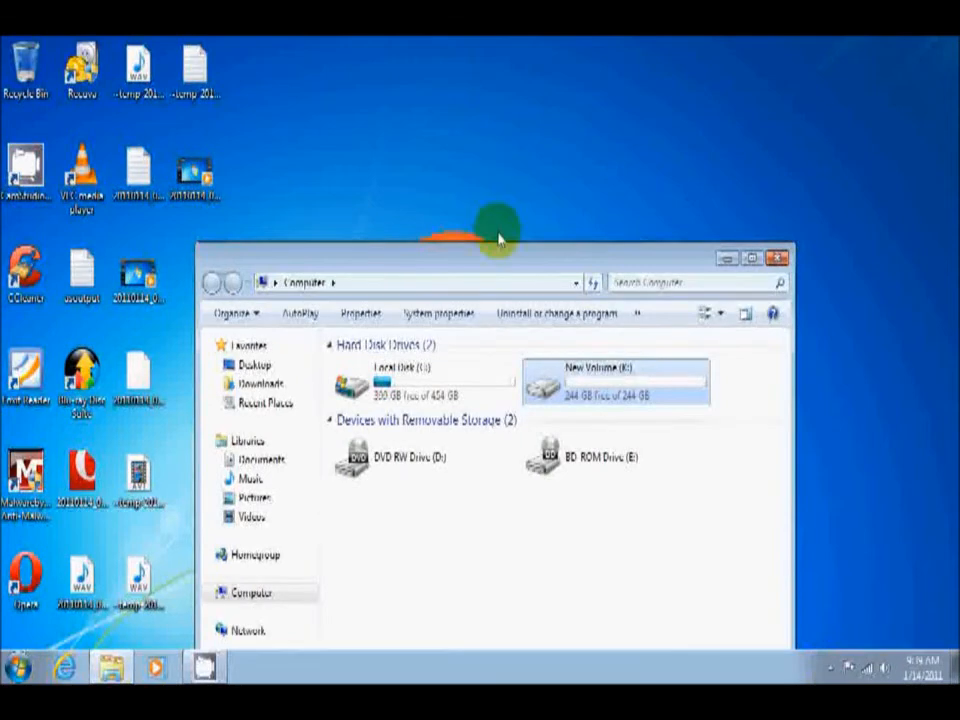
{"action": "left_click_drag", "start_coordinate": [502, 263], "coordinate": [512, 96]}
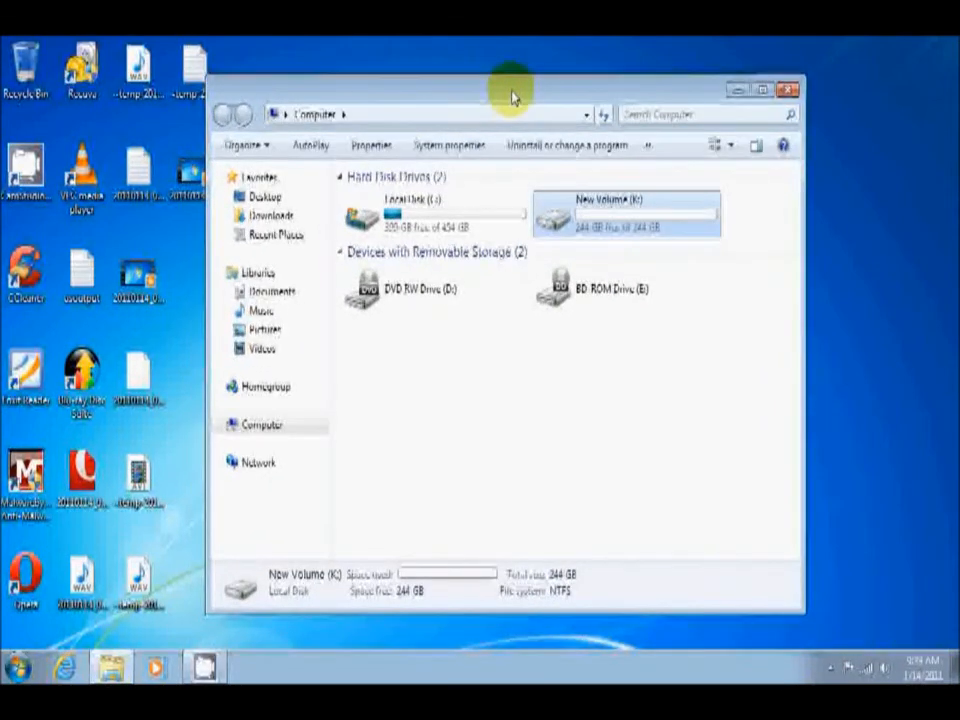